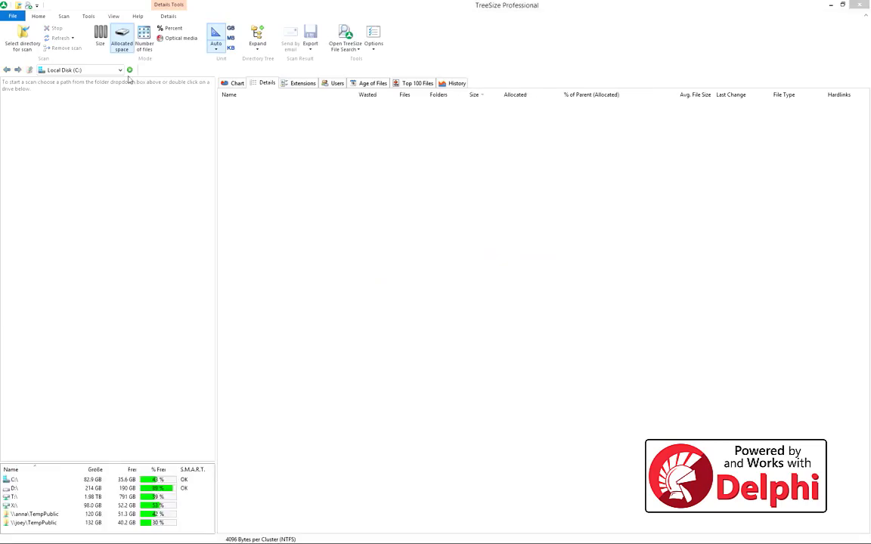
Scan the local disk C: for its space usage.
left_click(108, 69)
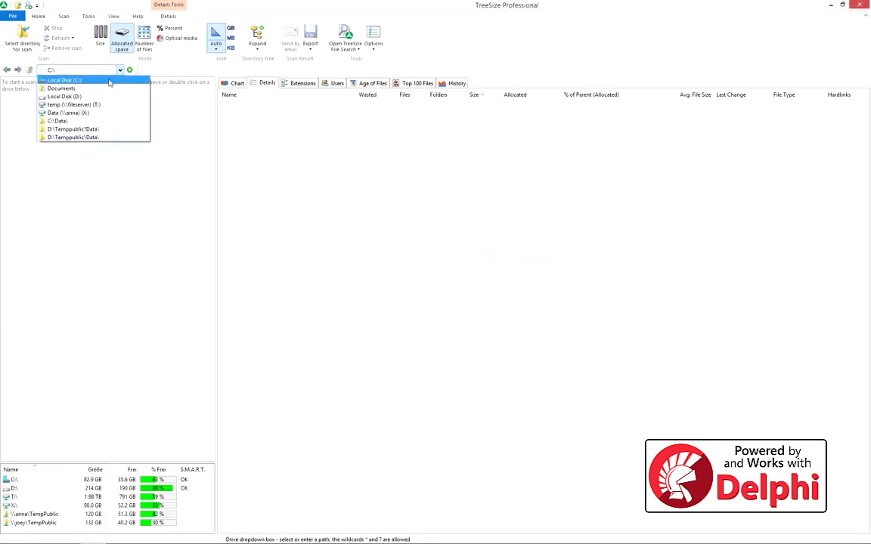
left_click(109, 80)
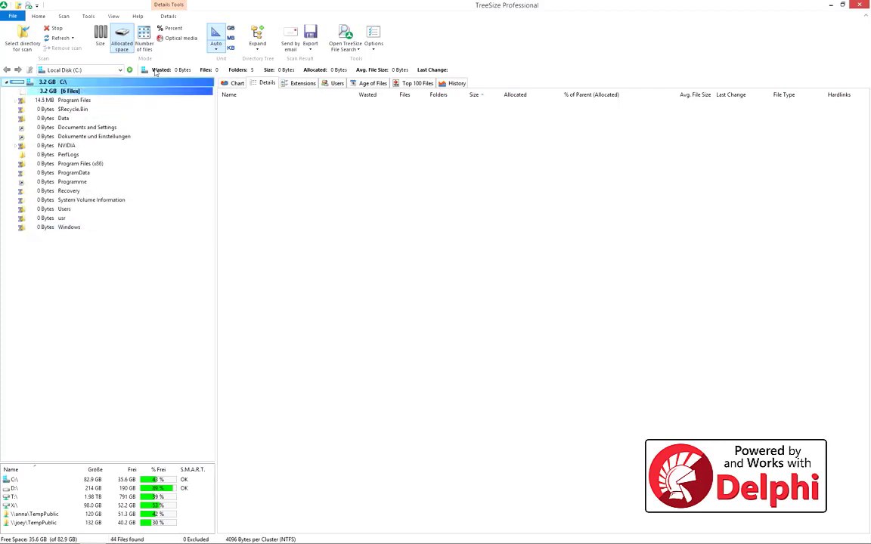
Scan the folder c:\data in addition and expand its Archive 2013 subfolder in the directory tree.
left_click(98, 69)
type("c:\\data")
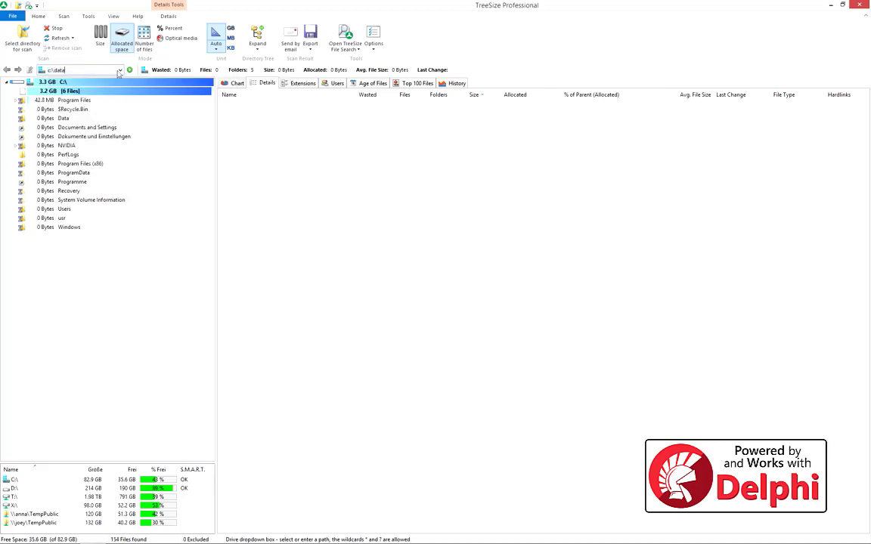
key("Return")
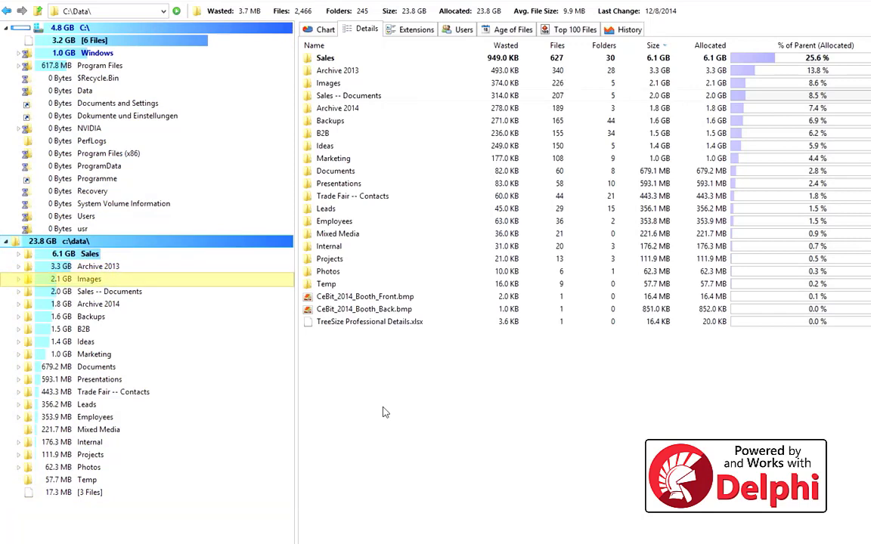
left_click(20, 267)
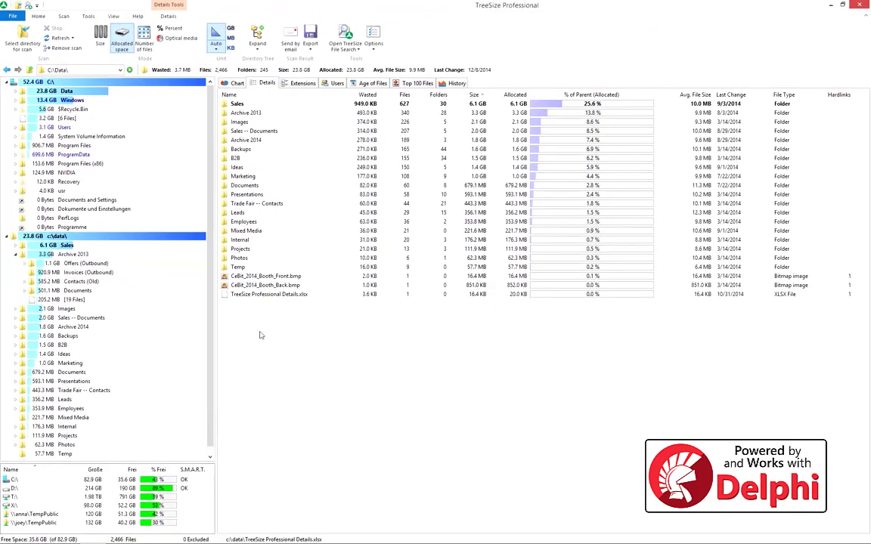
Compare the c:\data scan with the 4/30/2015 snapshot and have the size changes shown in the tree.
left_click(65, 16)
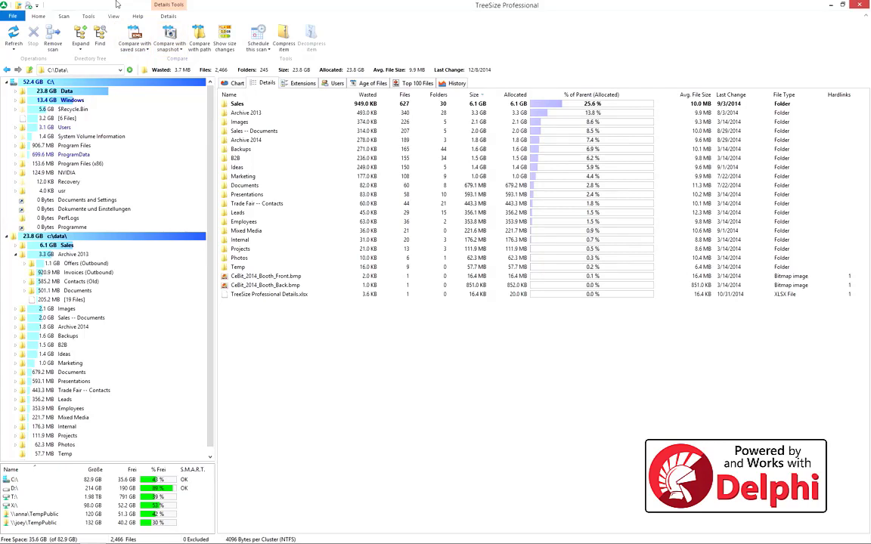
left_click(168, 34)
left_click(337, 228)
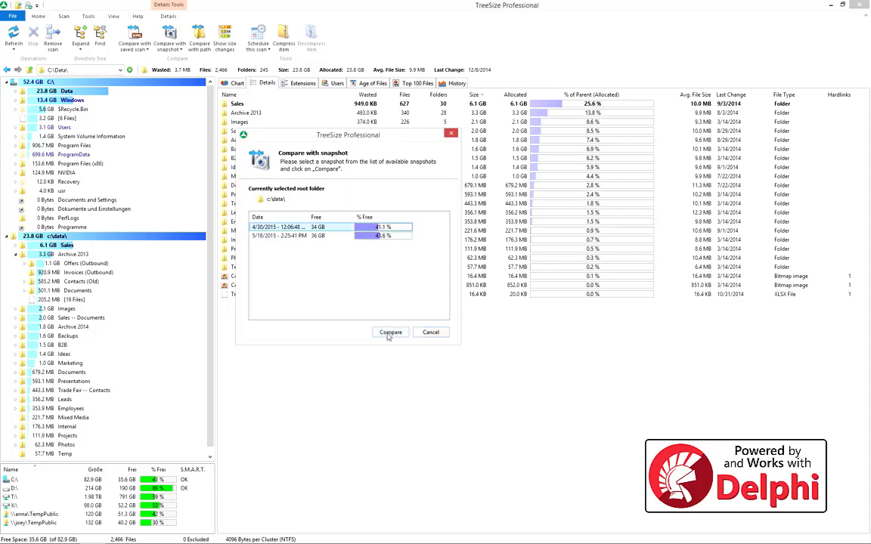
left_click(389, 333)
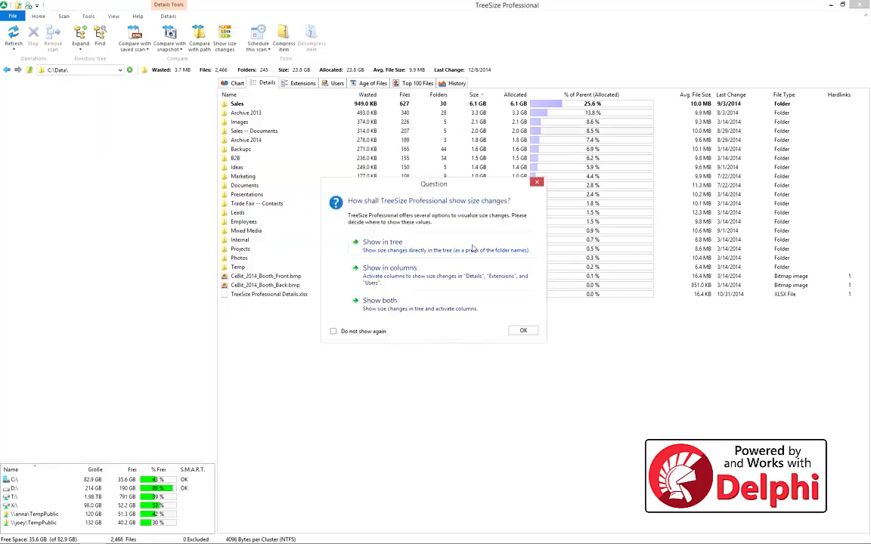
left_click(472, 247)
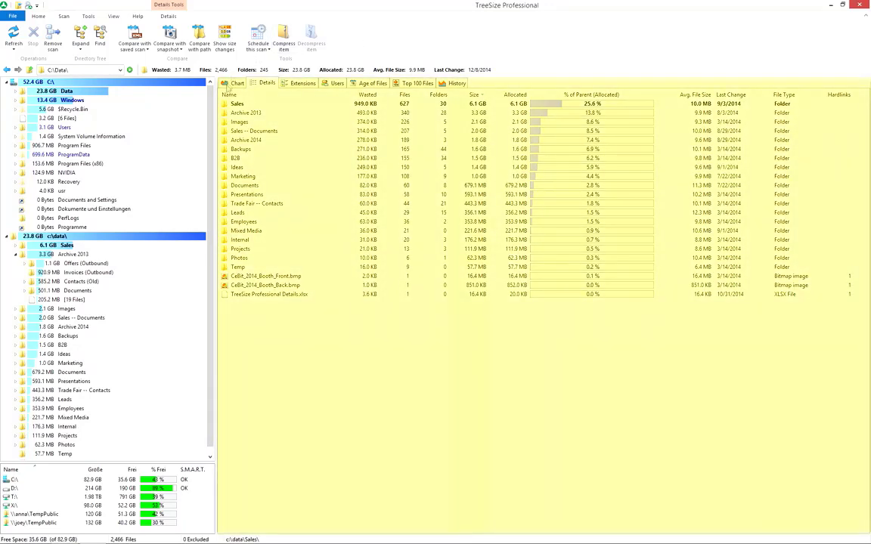
View the space distribution of c:\data as a pie chart, a bar chart and a tree map.
left_click(231, 83)
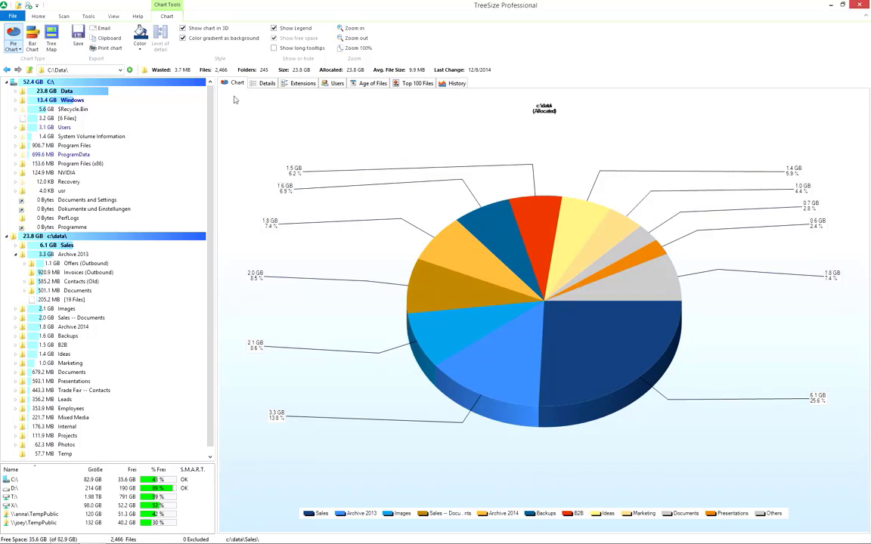
left_click(31, 38)
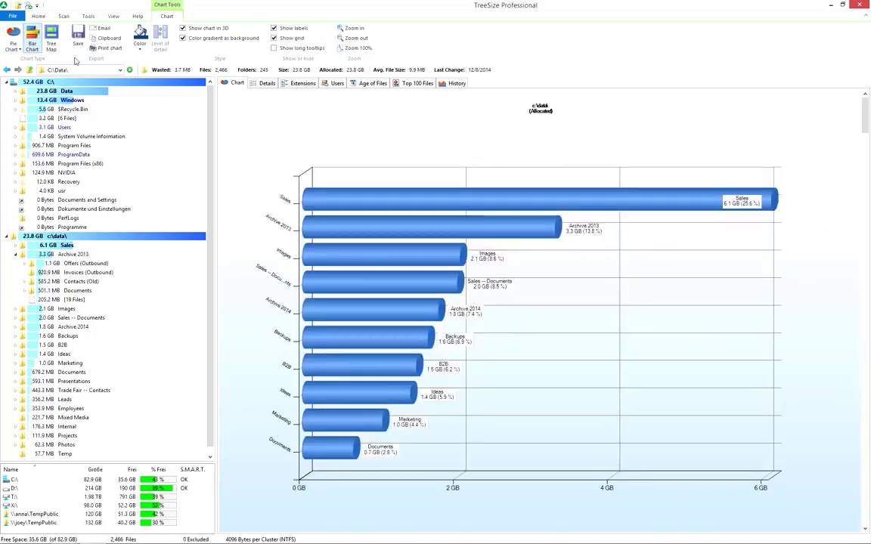
left_click(50, 37)
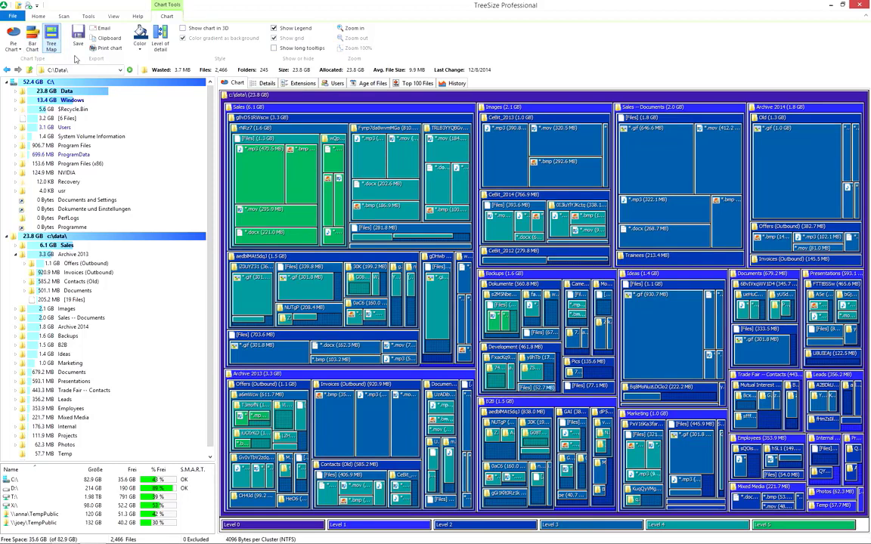
Recolor the Level 5 blocks of the tree map with the olive green theme color.
left_click(138, 45)
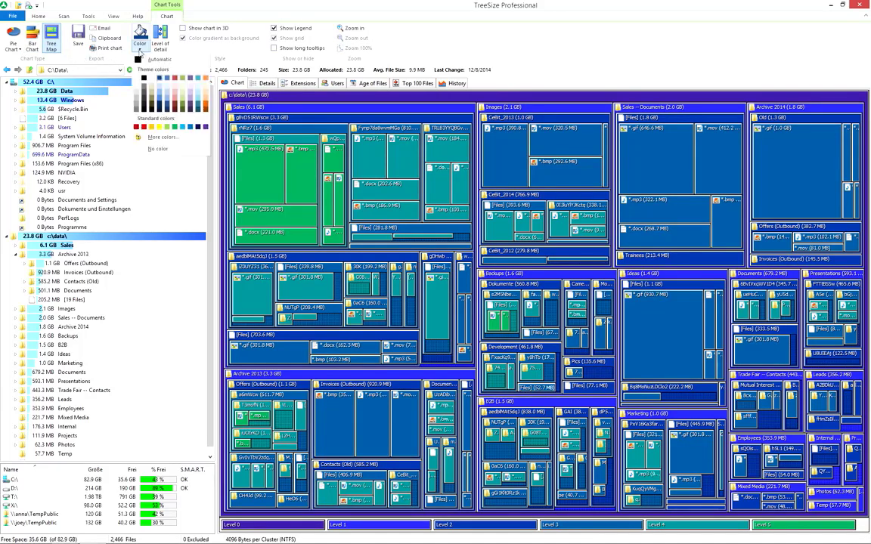
left_click(184, 80)
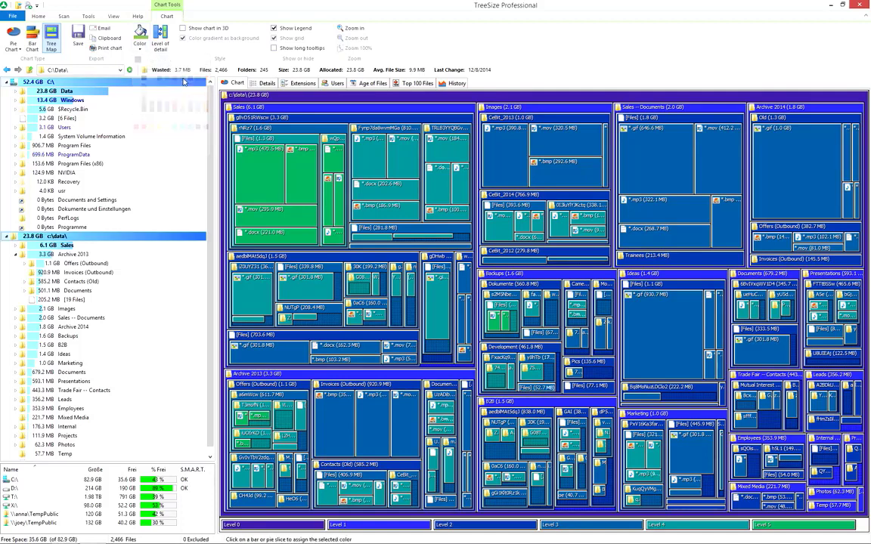
left_click(261, 181)
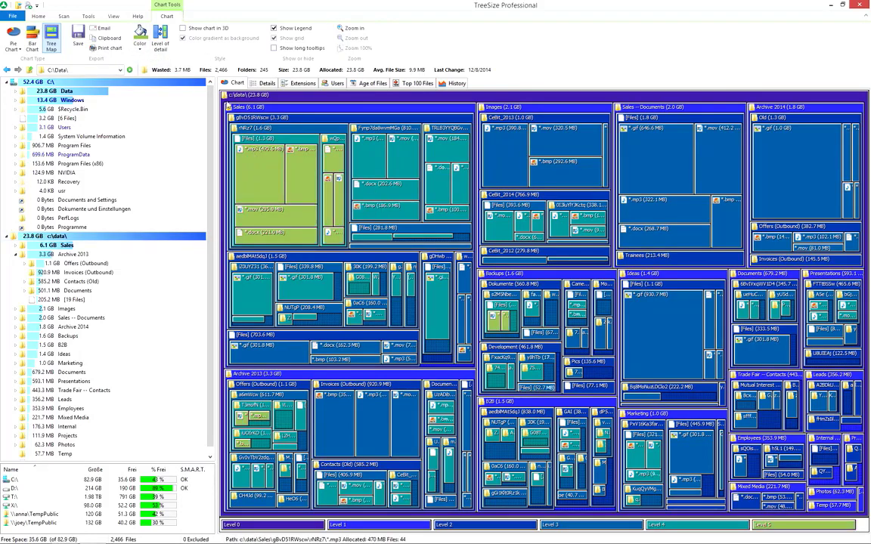
Adjust the tree map's level of detail slightly towards more details.
left_click(161, 41)
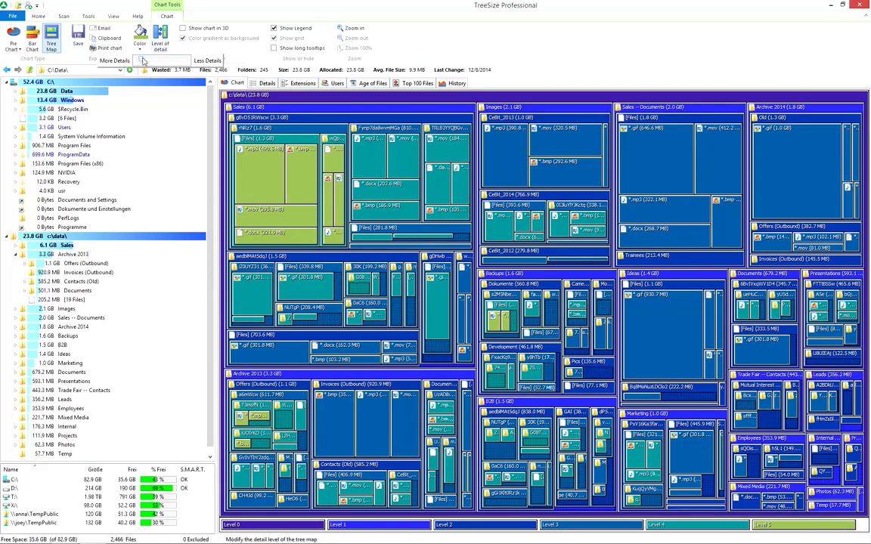
mouse_move(143, 60)
left_mouse_down()
mouse_move(185, 62)
mouse_move(130, 60)
mouse_move(139, 60)
left_mouse_up()
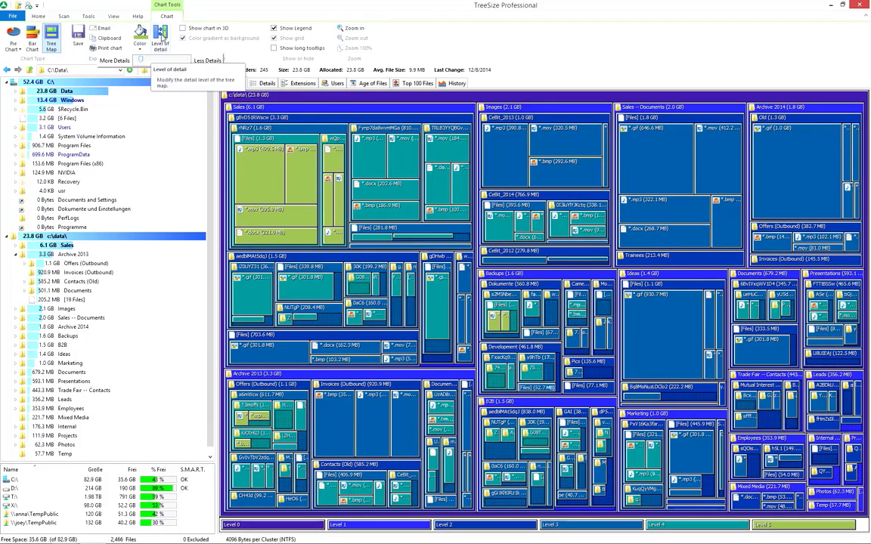
left_click(161, 39)
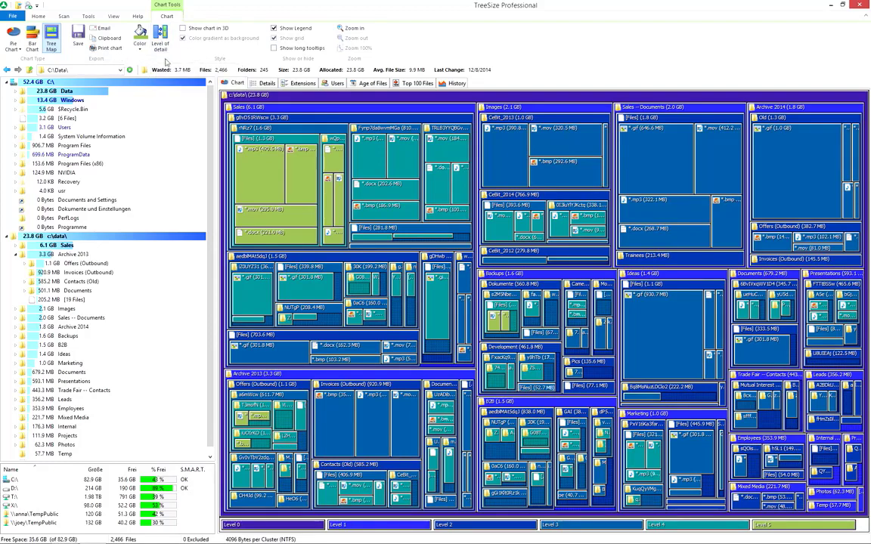
Switch the chart back to a pie chart and turn off its color gradient background.
left_click(15, 39)
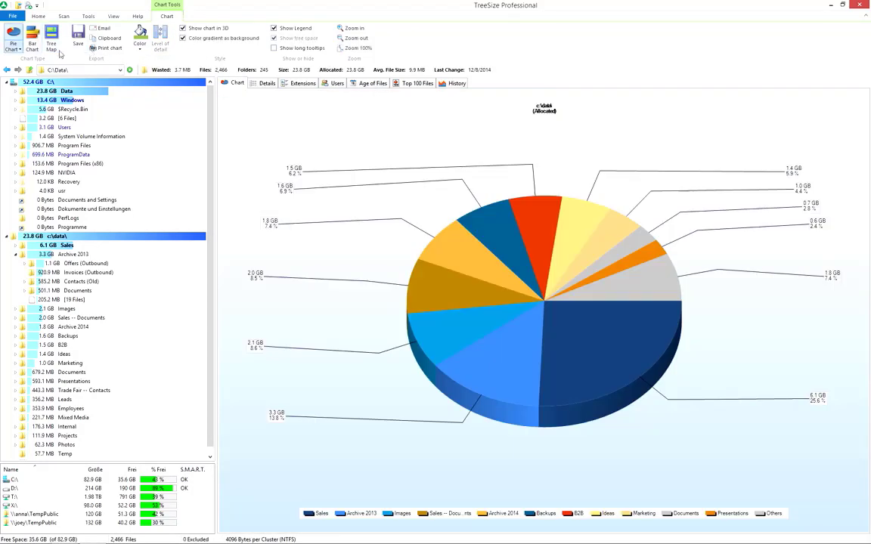
left_click(182, 39)
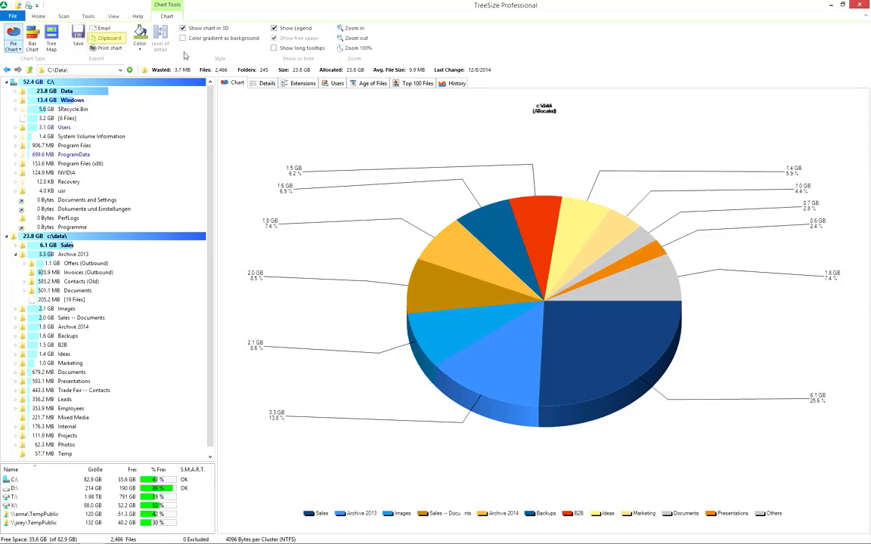
Show the details list of c:\data and sort it by average file size, and again by allocated space.
left_click(264, 83)
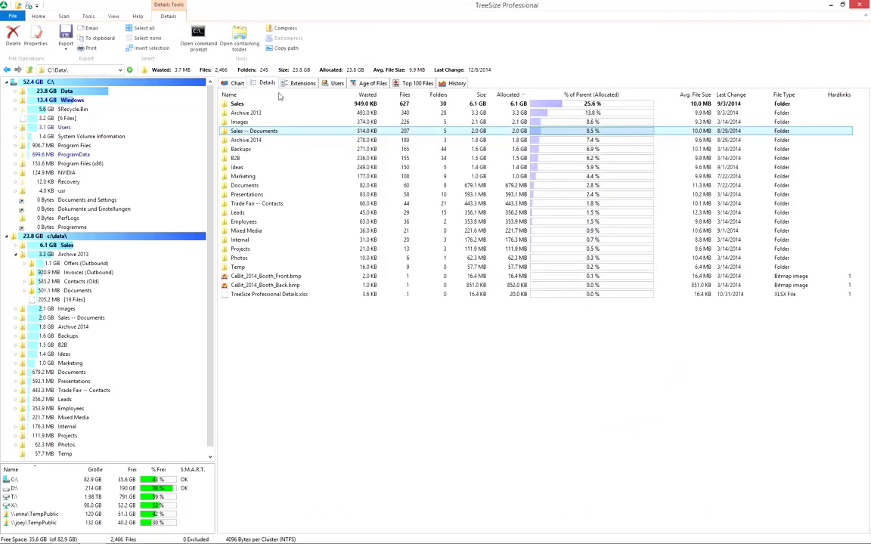
left_click(661, 96)
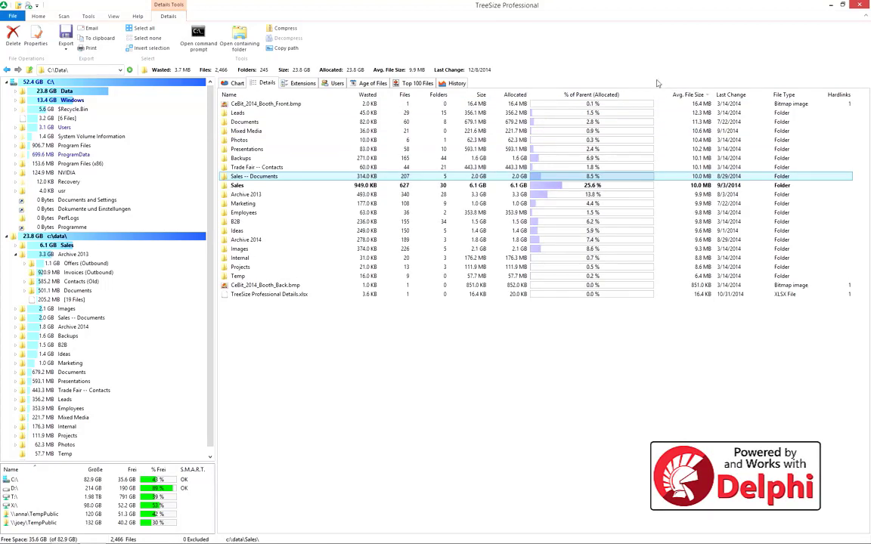
left_click(496, 91)
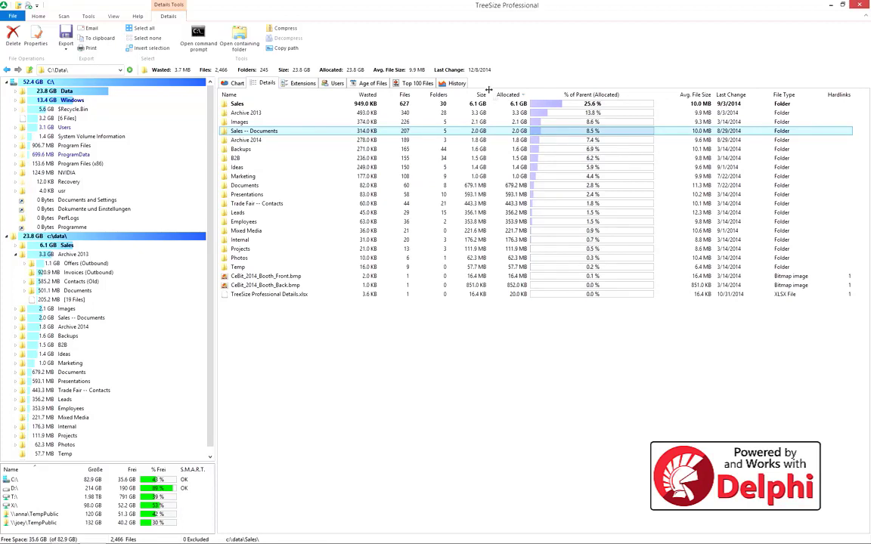
Hide the Name column in the details list and show it again.
right_click(495, 95)
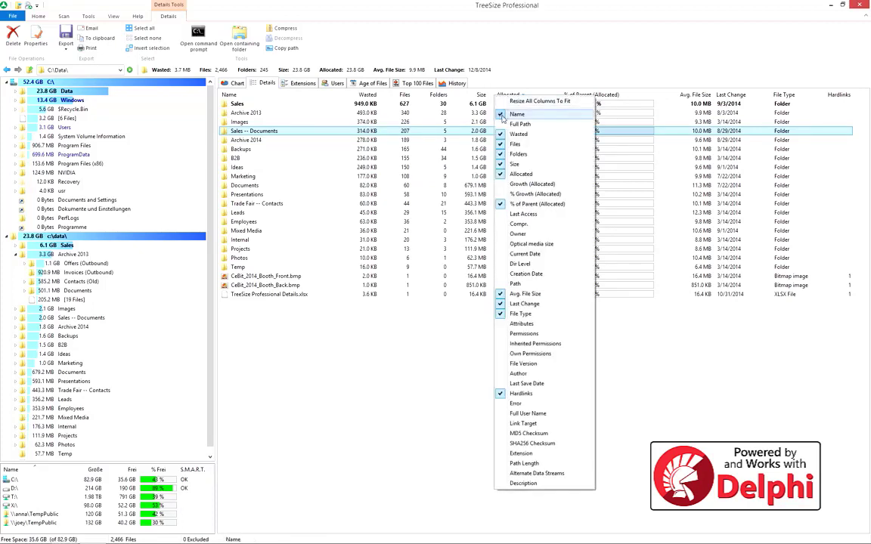
left_click(517, 114)
right_click(504, 97)
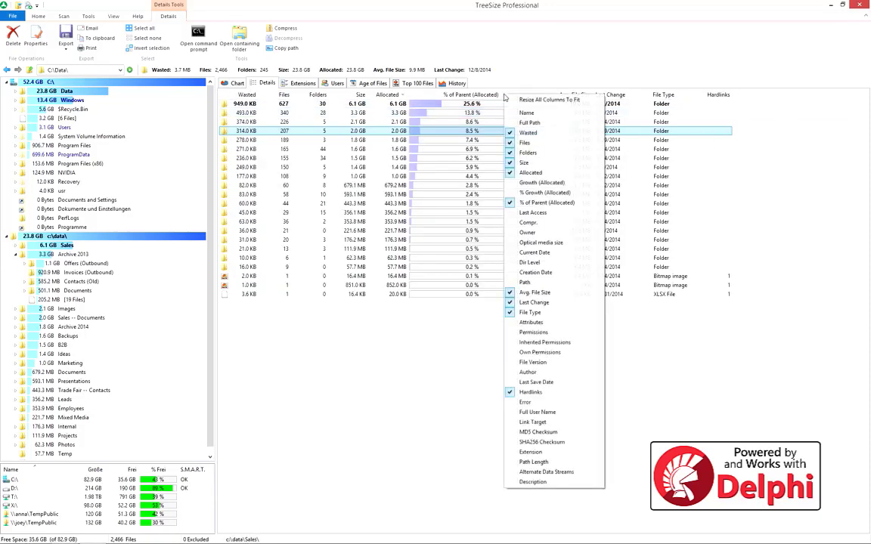
left_click(522, 113)
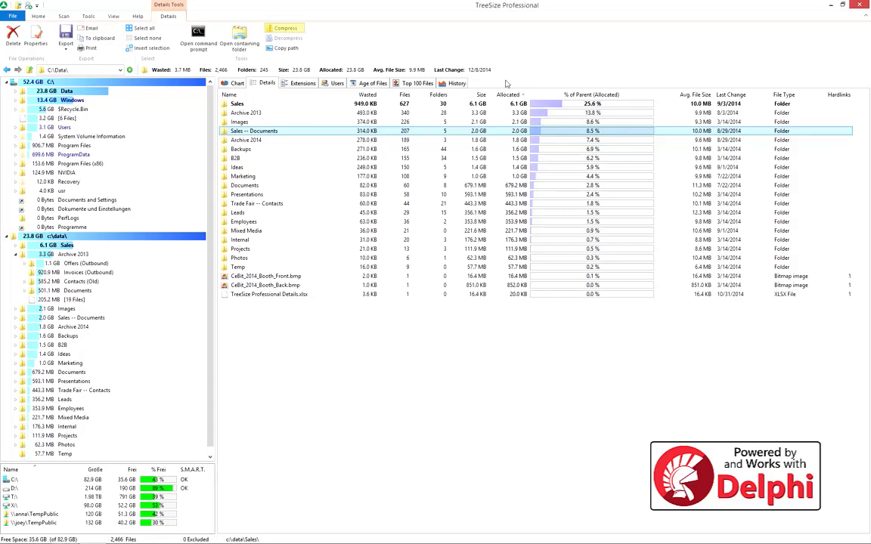
Move the Wasted column behind % of Parent (Allocated) and view the commands available for the Sales -- Documents folder.
left_click_drag(367, 95, 620, 94)
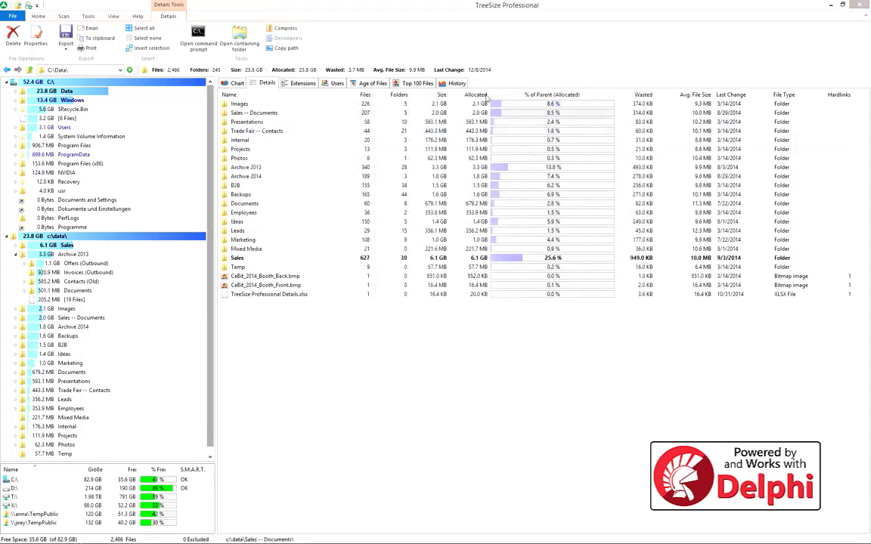
right_click(323, 113)
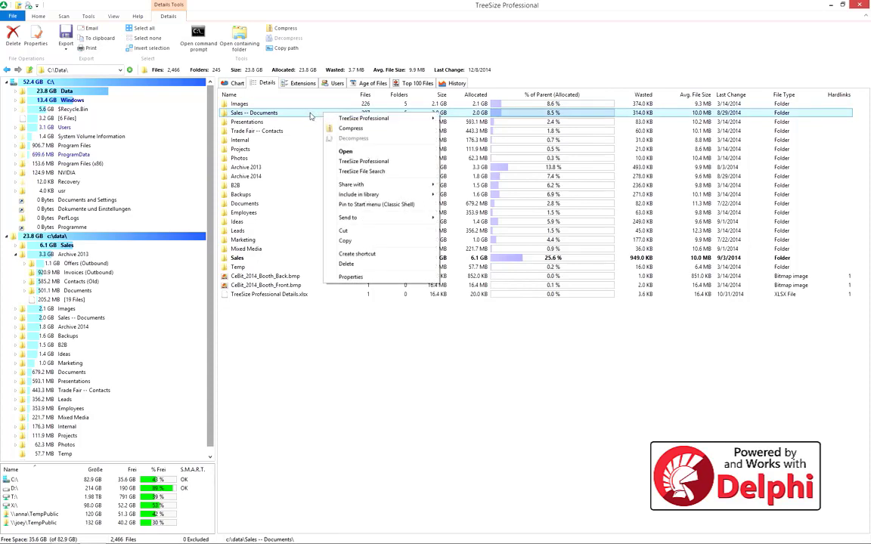
key("Escape")
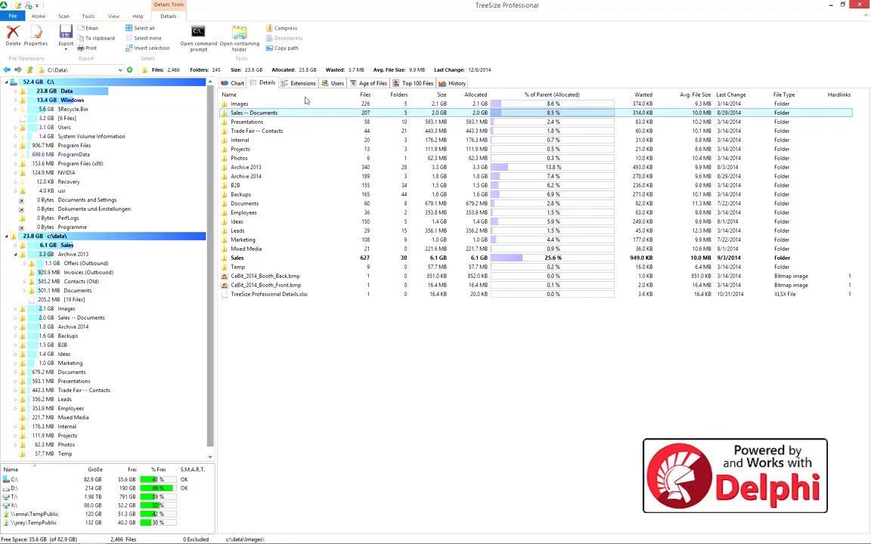
Examine the file extension and user statistics for the whole C:\ drive.
left_click(193, 82)
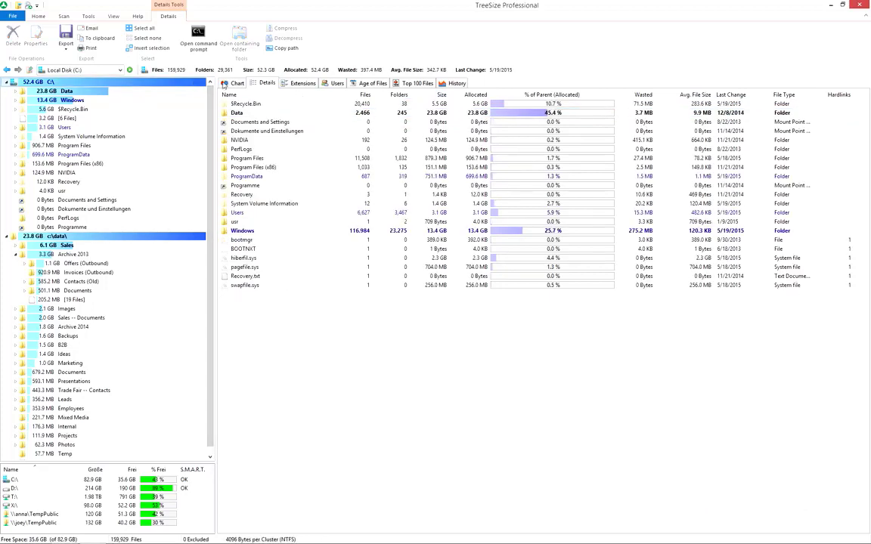
left_click(301, 83)
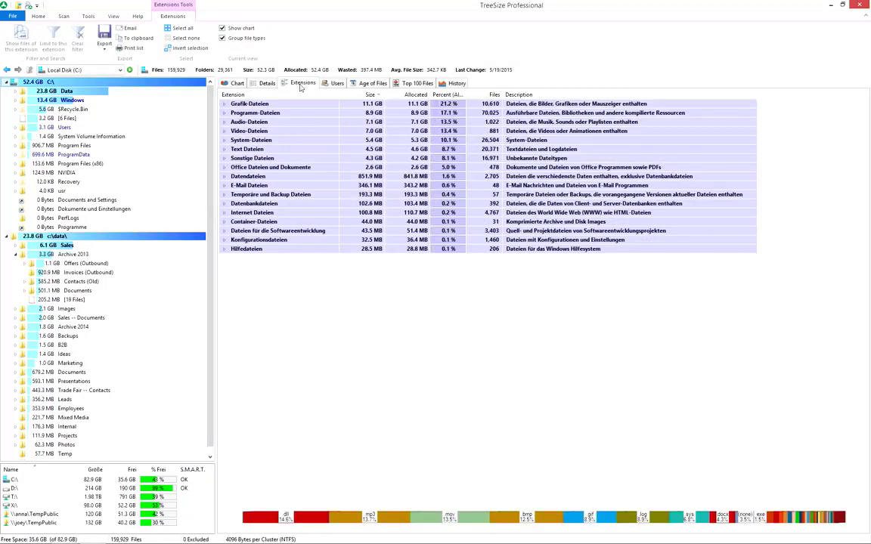
left_click(336, 84)
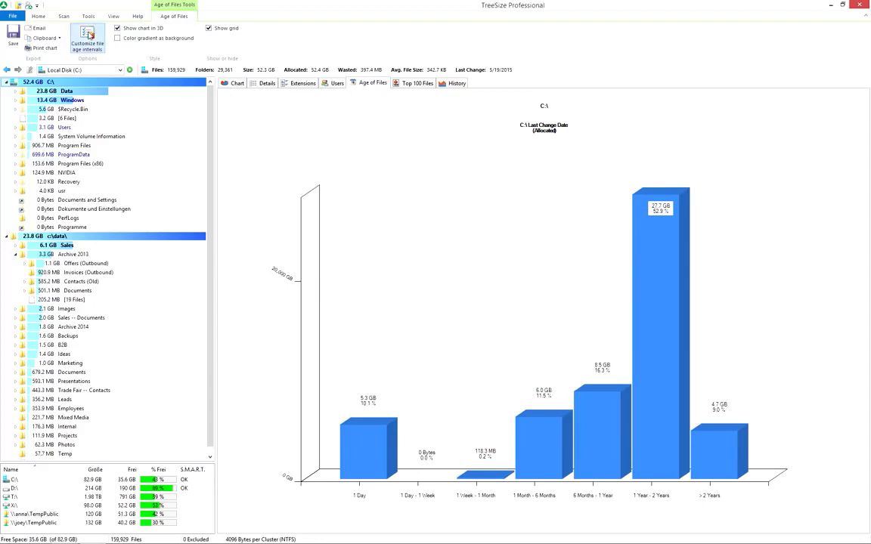
Open the file age interval settings and review the date types available for the age statistics, keeping Last Change Date.
left_click(89, 39)
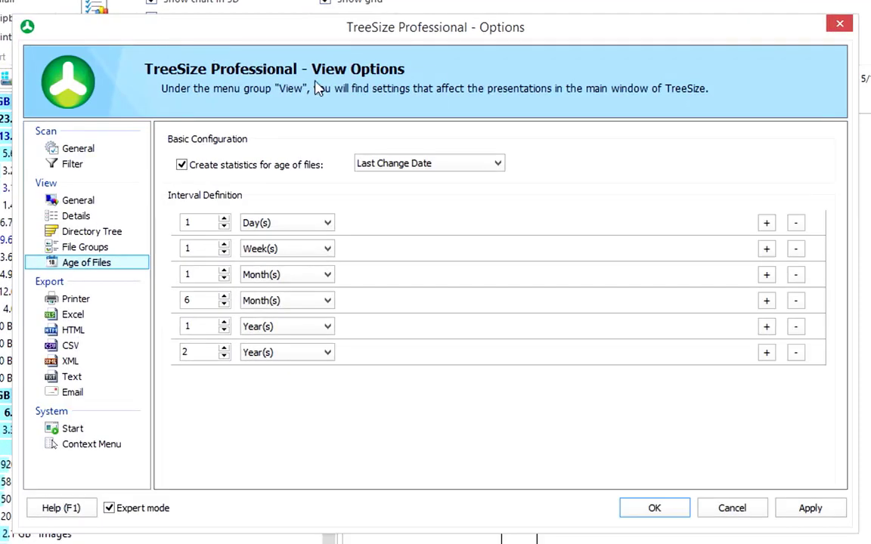
left_click(498, 165)
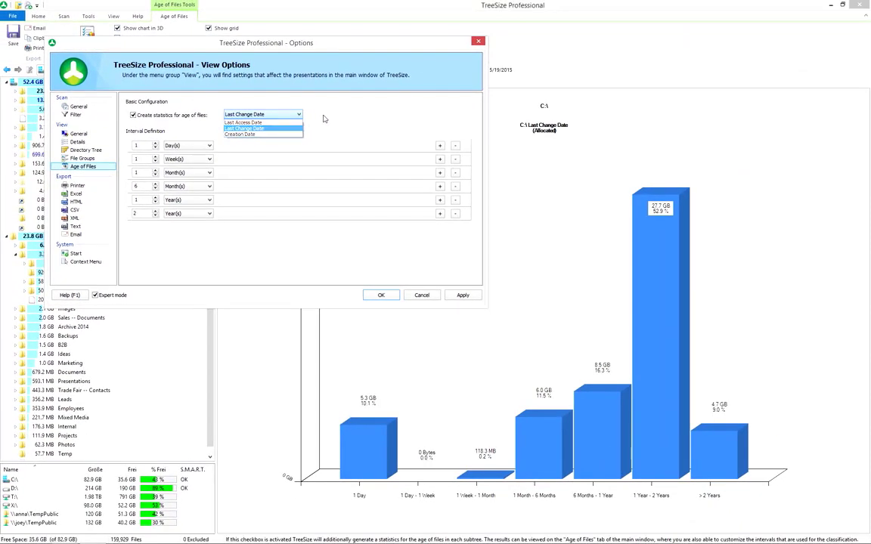
key("Escape")
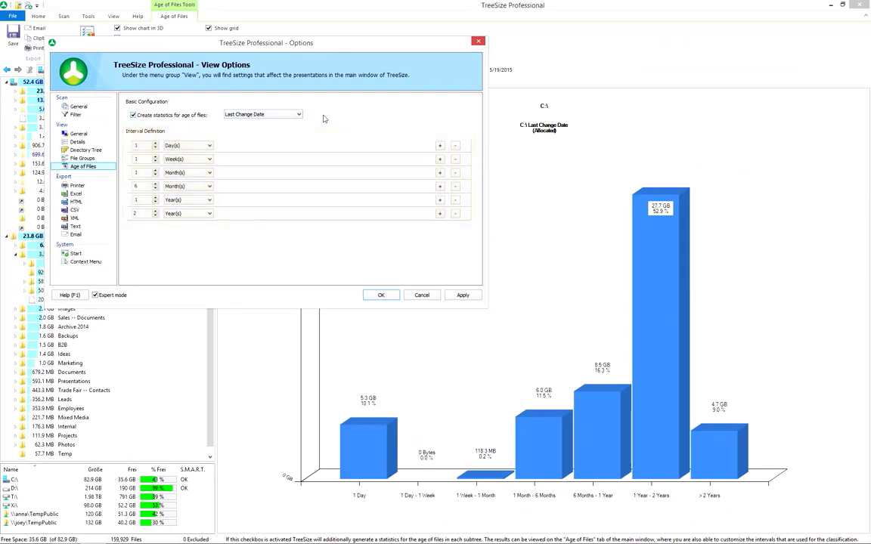
Confirm the file age settings, view the age statistics for c:\data and show its Top 100 Files.
left_click(380, 295)
left_click(186, 237)
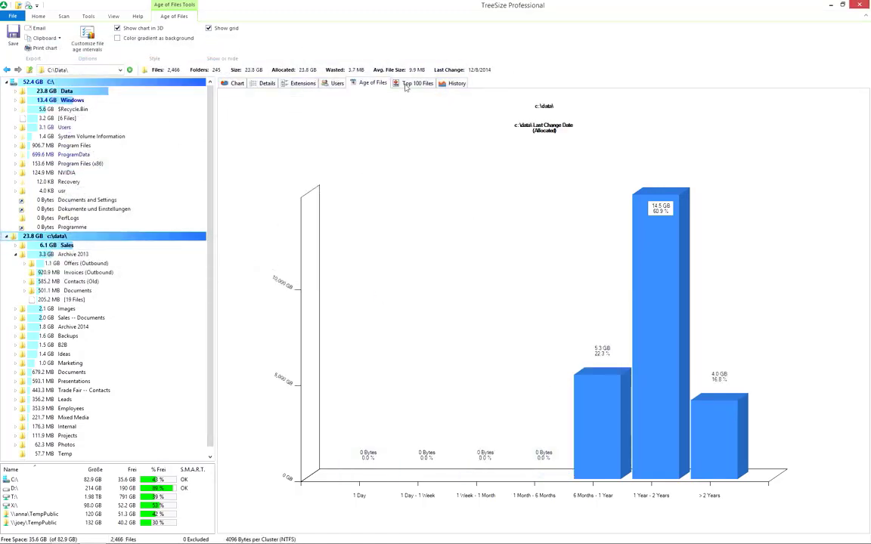
left_click(415, 83)
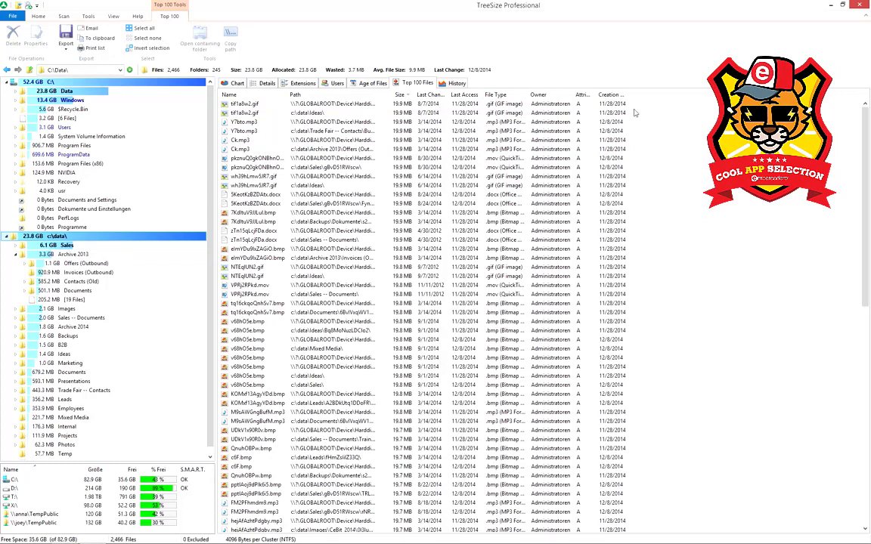
Review the columns available for the Top 100 Files list and sort the list by size.
right_click(571, 96)
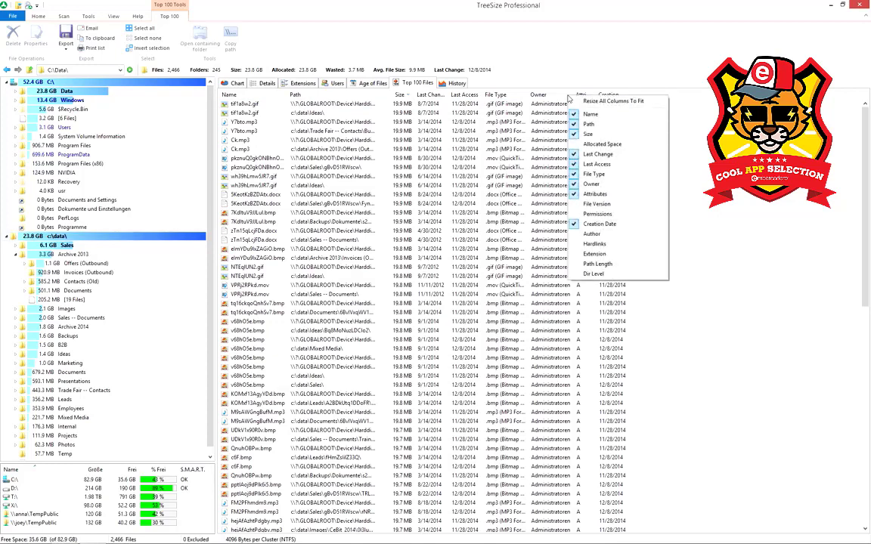
left_click(562, 96)
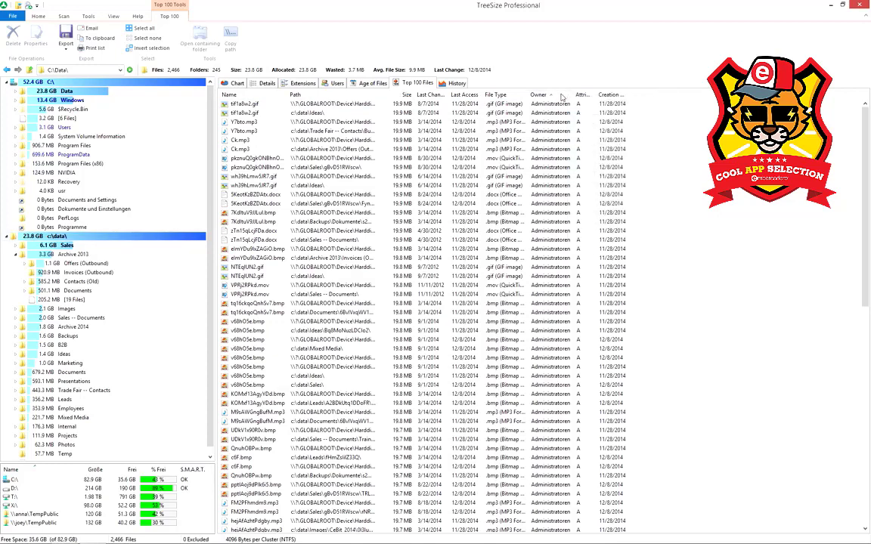
left_click(407, 95)
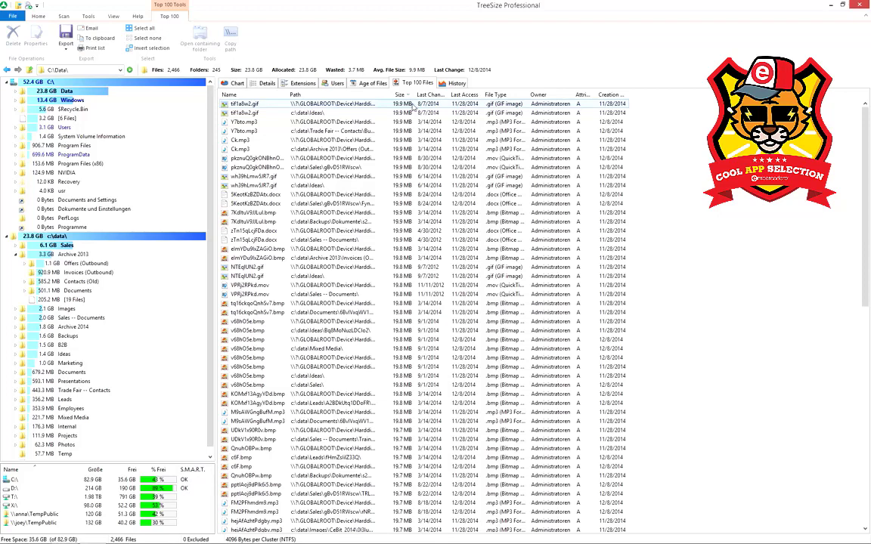
Delete the first four files in the Top 100 Files list, tif1a8w2.gif through Y7bto.mp3, agreeing to remove them from the disk.
left_click(413, 105)
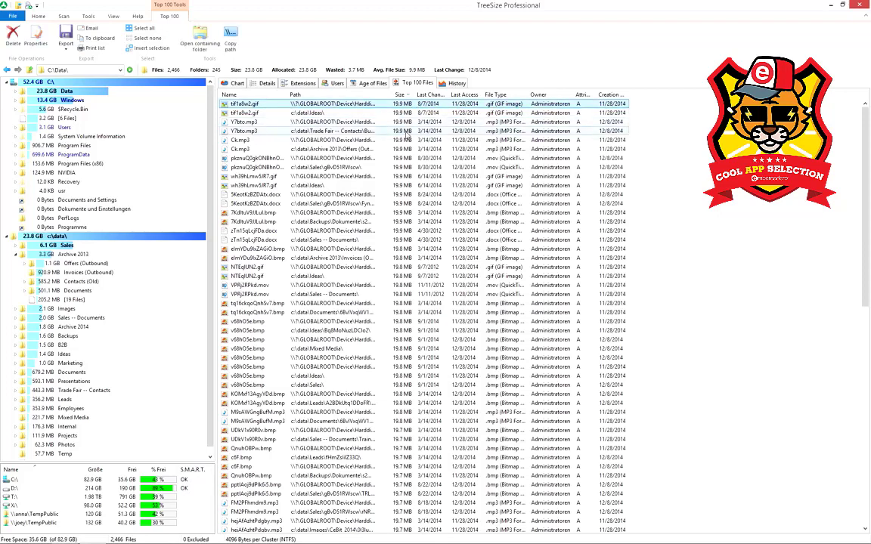
left_click(405, 133, "shift")
key("Delete")
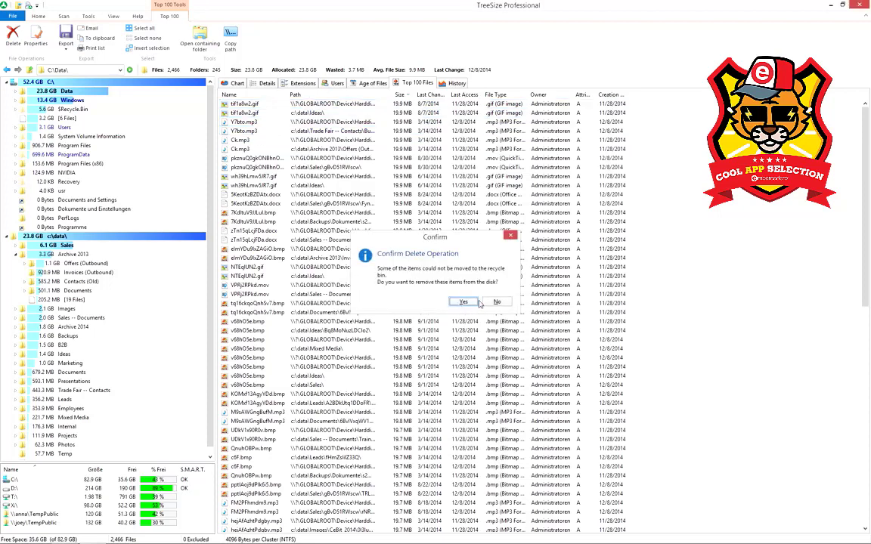
left_click(458, 303)
View the size history of the C:\ drive, and show the details list for c:\data.
left_click(204, 82)
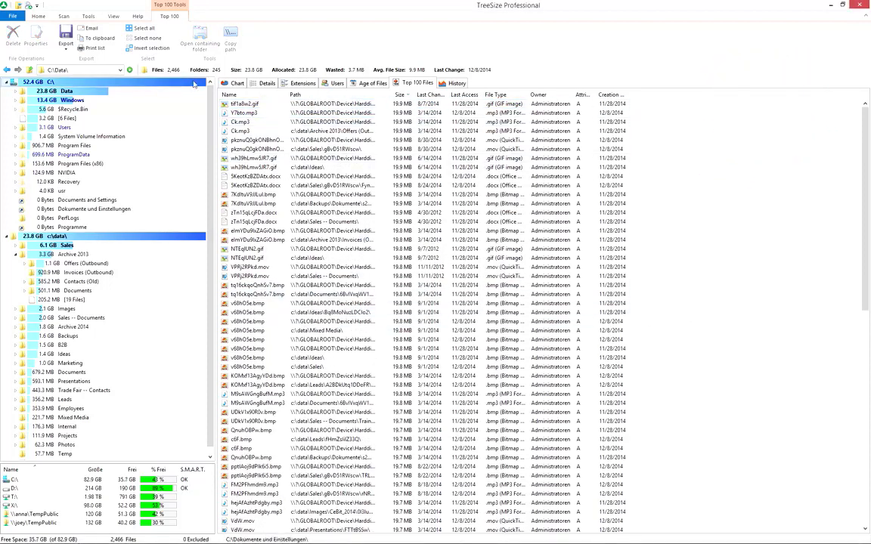
left_click(456, 83)
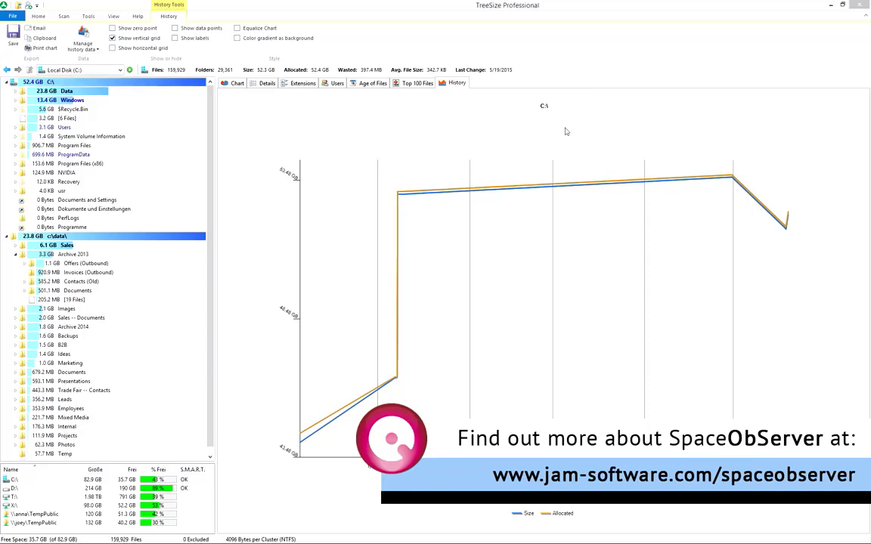
left_click(266, 84)
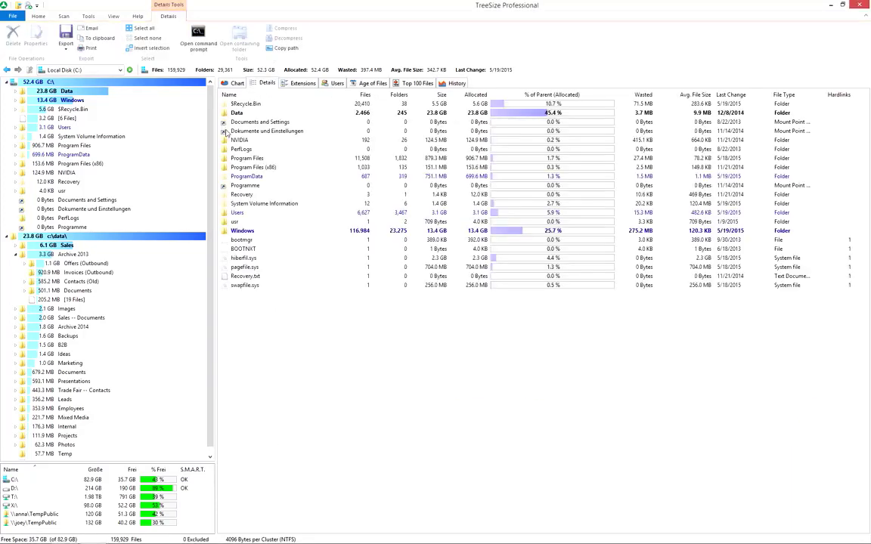
left_click(128, 236)
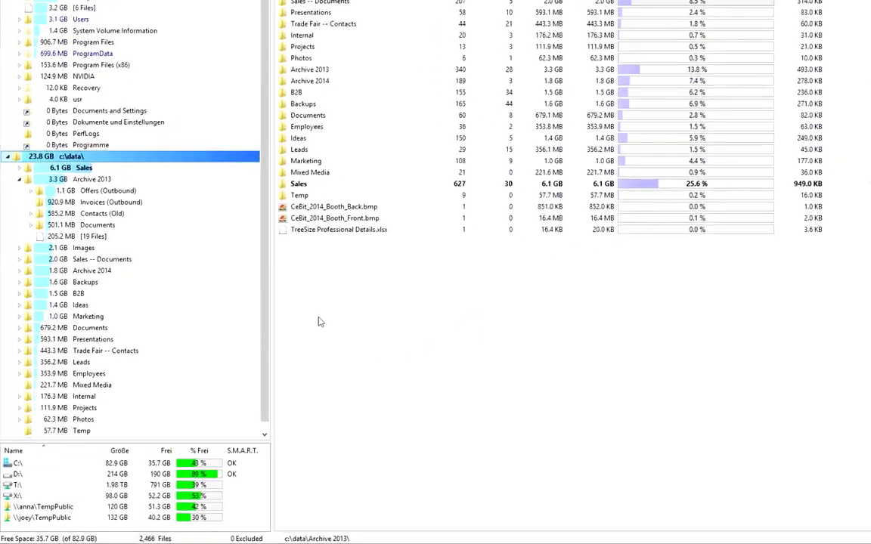